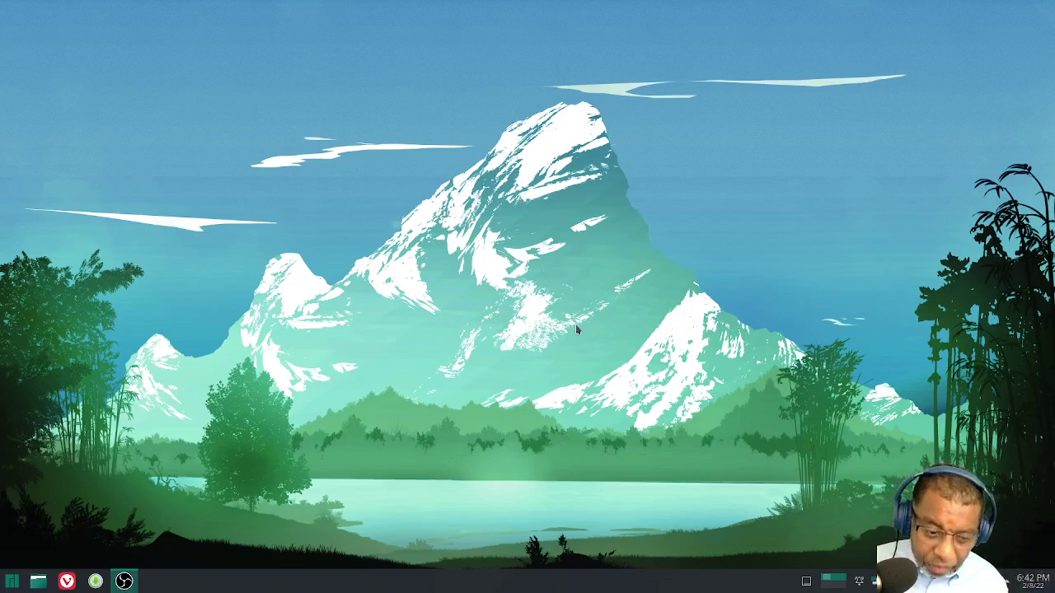
Open Configure Desktop and Wallpaper from the desktop menu and centre the settings window.
right_click(591, 246)
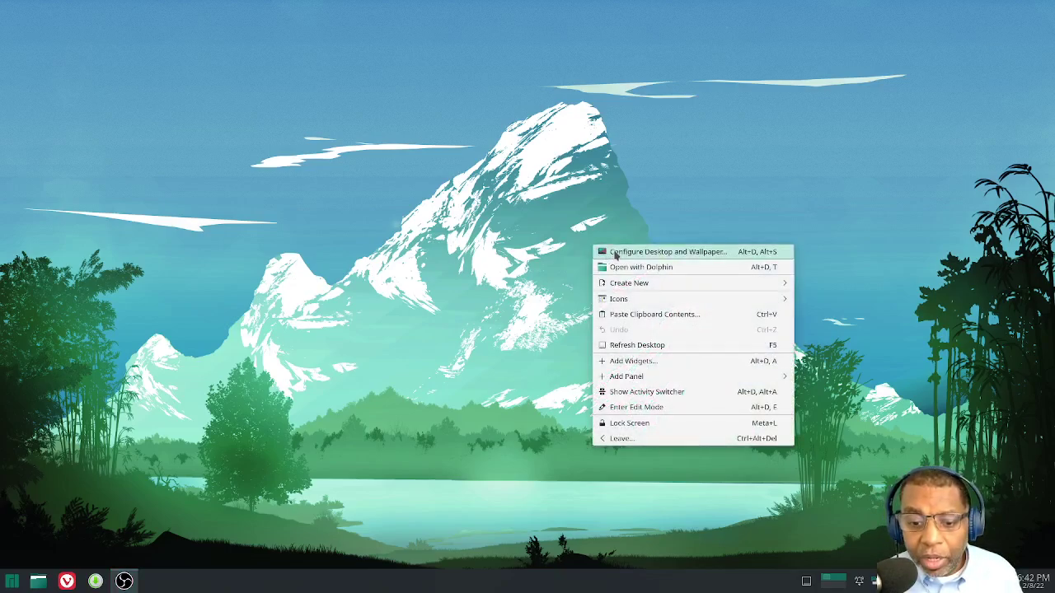
right_click(528, 204)
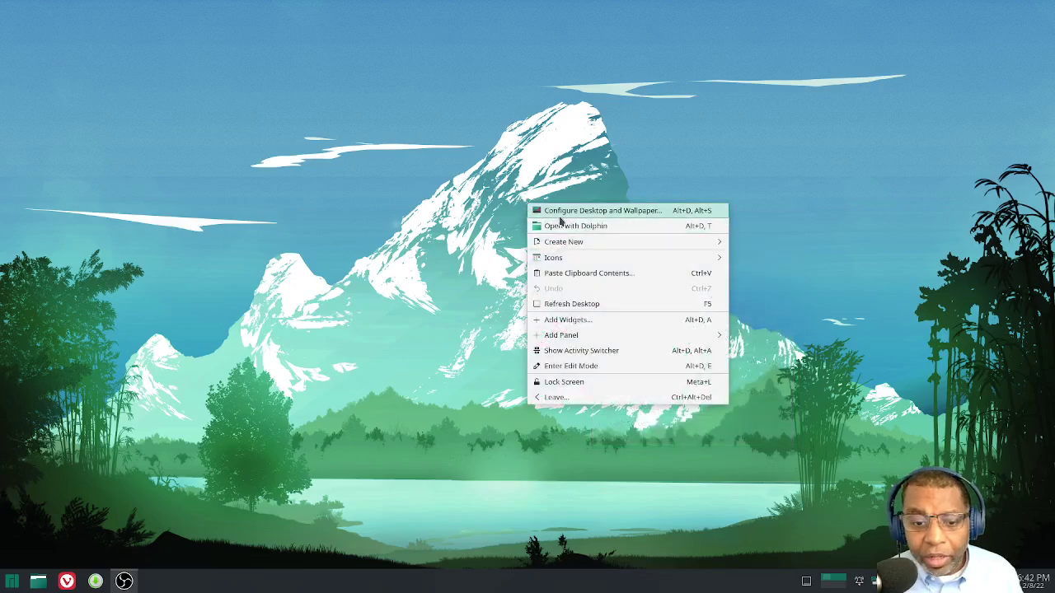
left_click(562, 211)
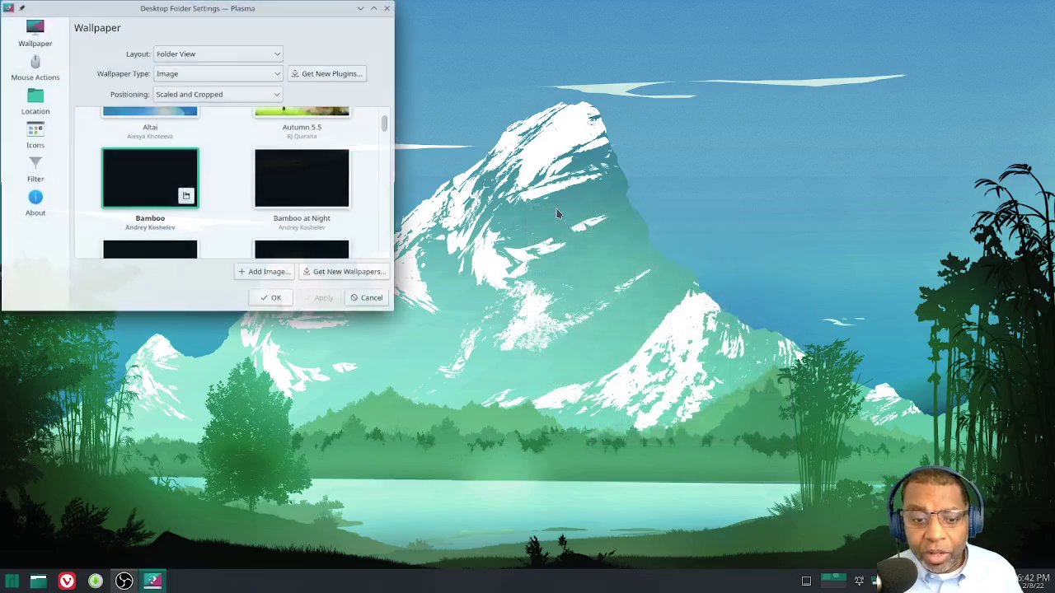
left_click_drag(330, 14, 688, 162)
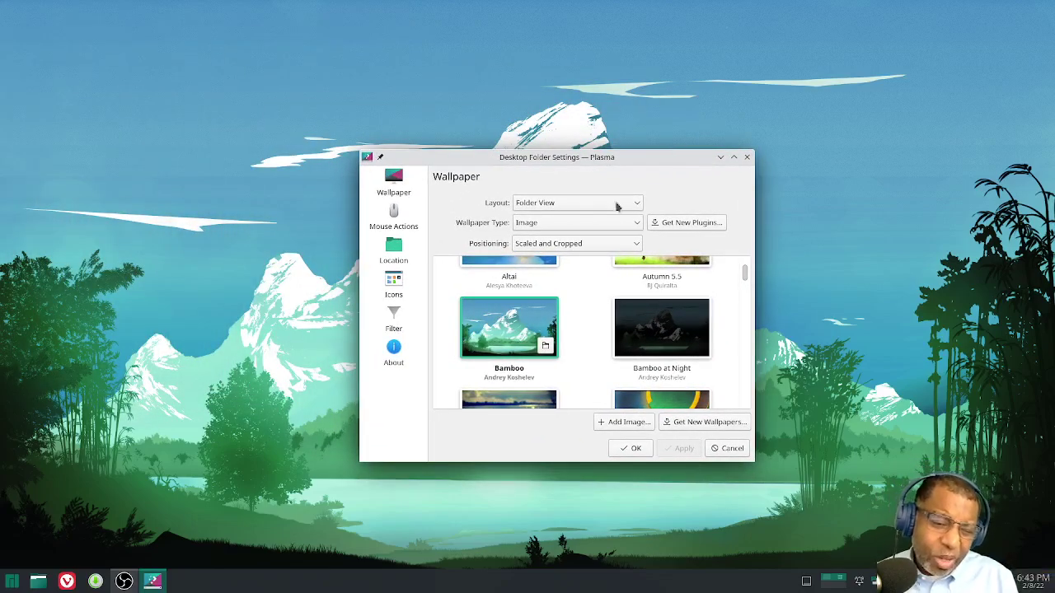
Check the positioning choices, leaving Scaled and Cropped, then bring up the Wallpaper Type list.
scroll(576, 304, "up", 1)
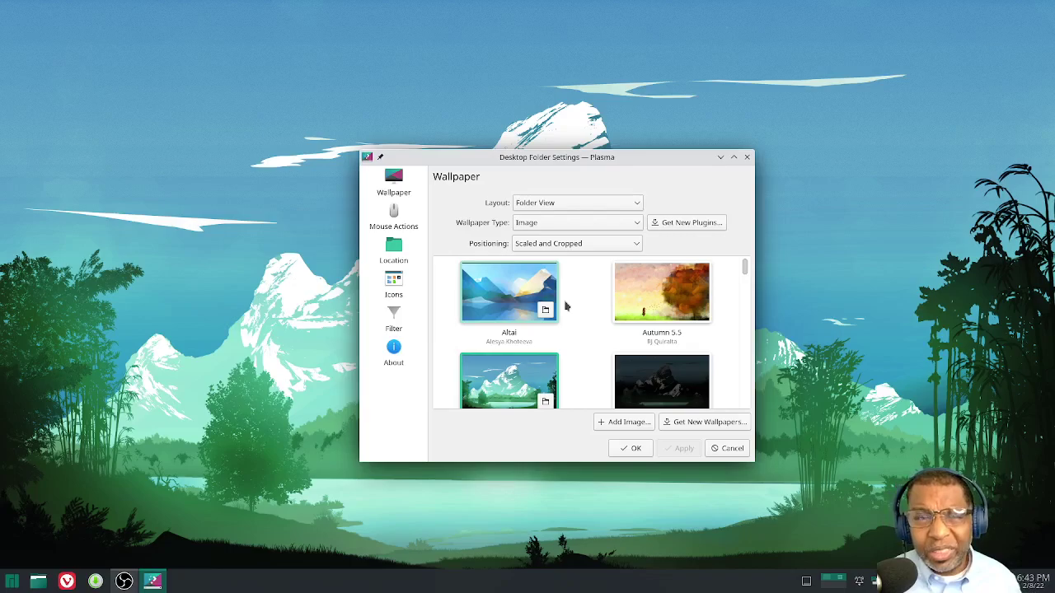
scroll(583, 314, "down", 1)
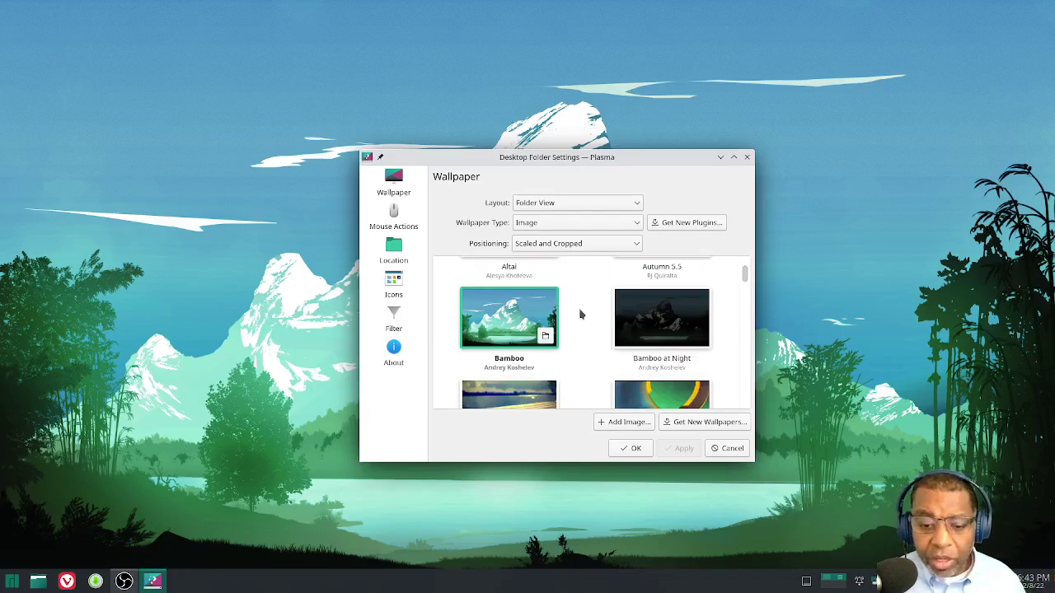
scroll(580, 314, "down", 1)
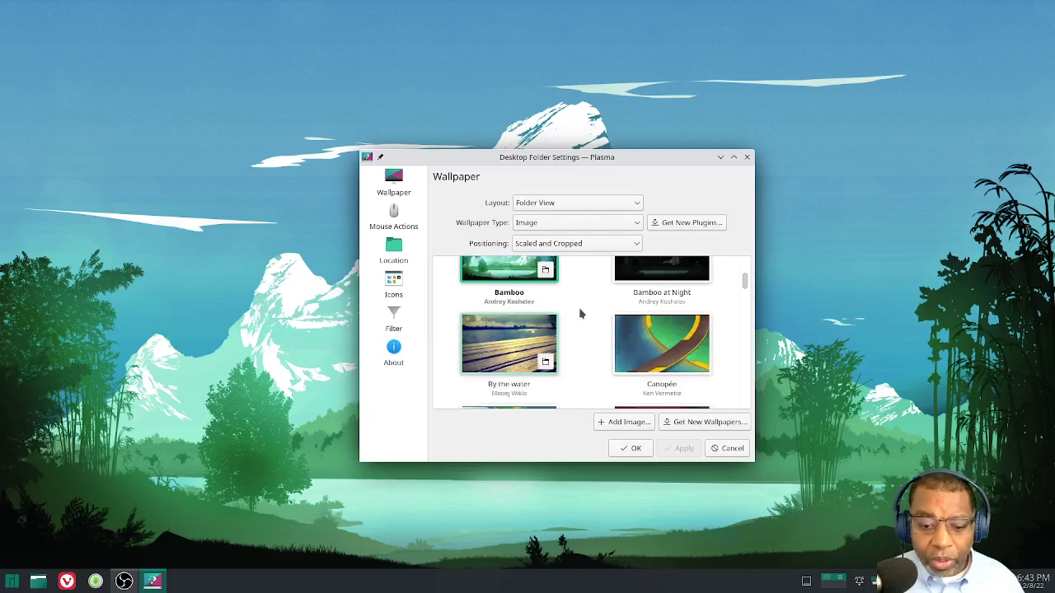
scroll(580, 314, "up", 2)
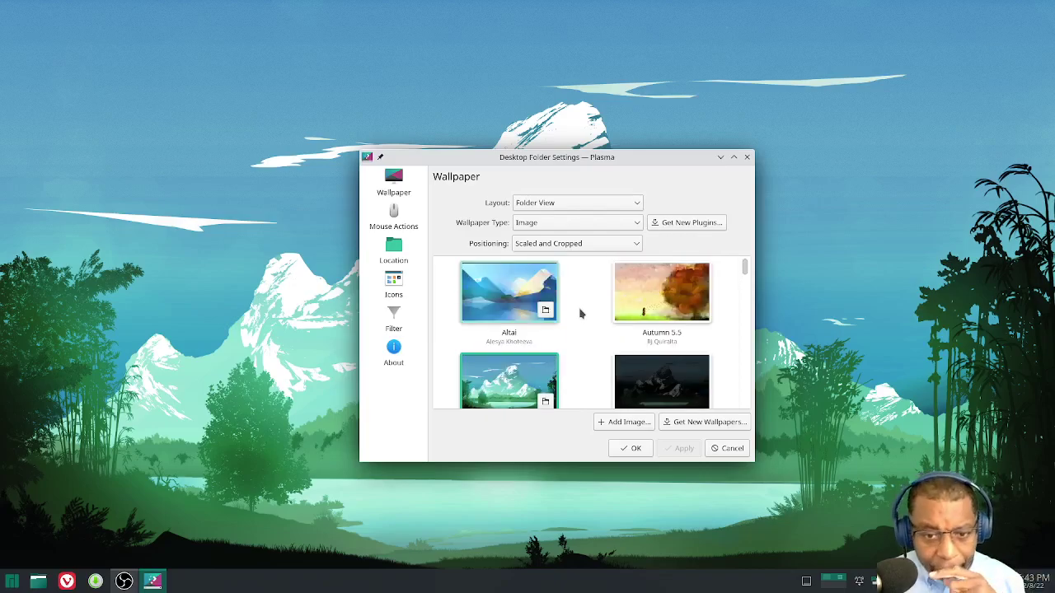
left_click_drag(641, 162, 642, 126)
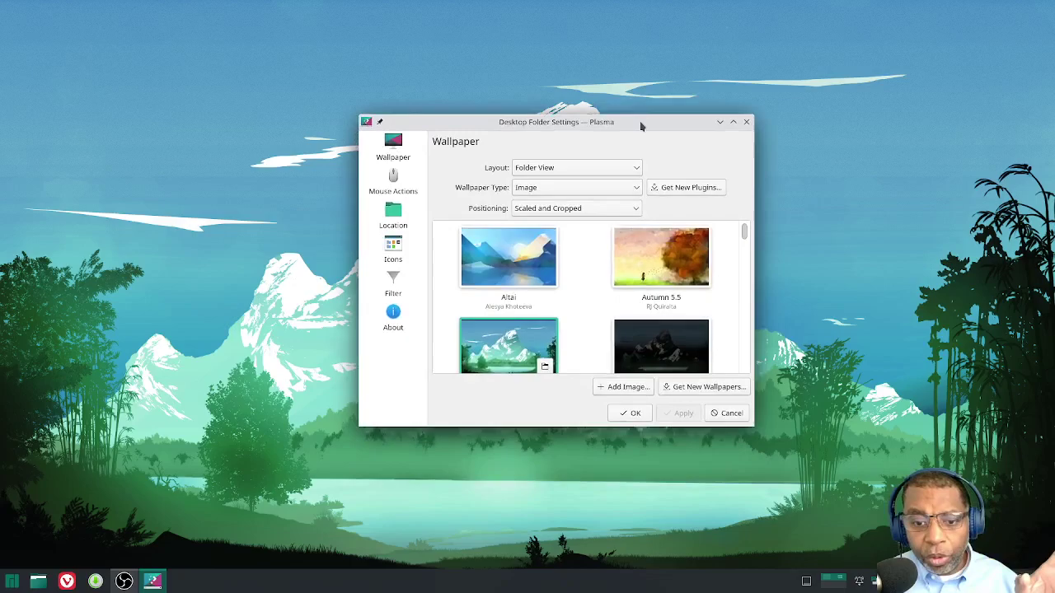
left_click(604, 211)
left_click(665, 213)
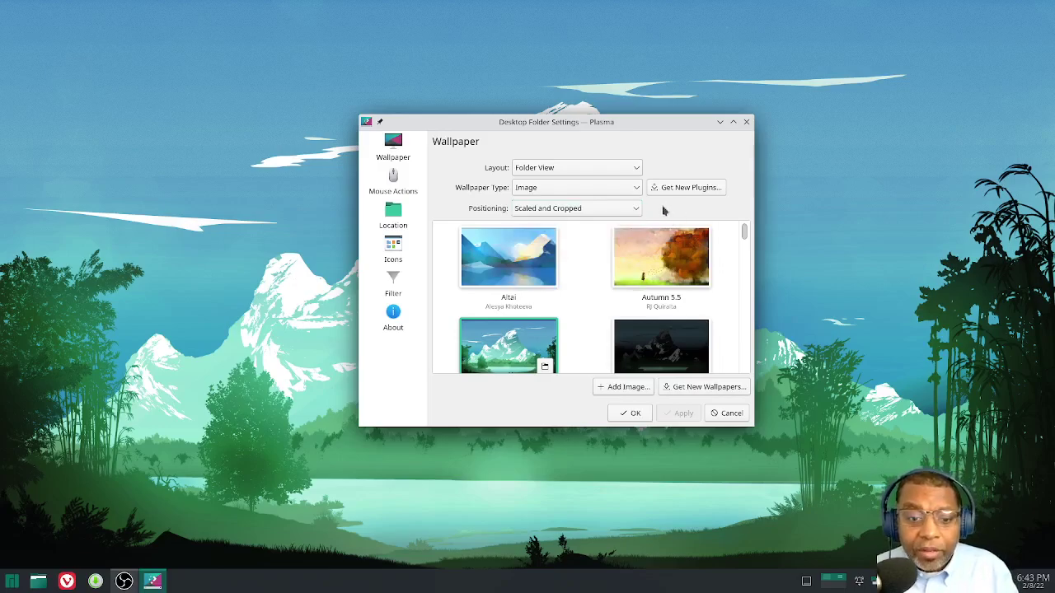
left_click(634, 187)
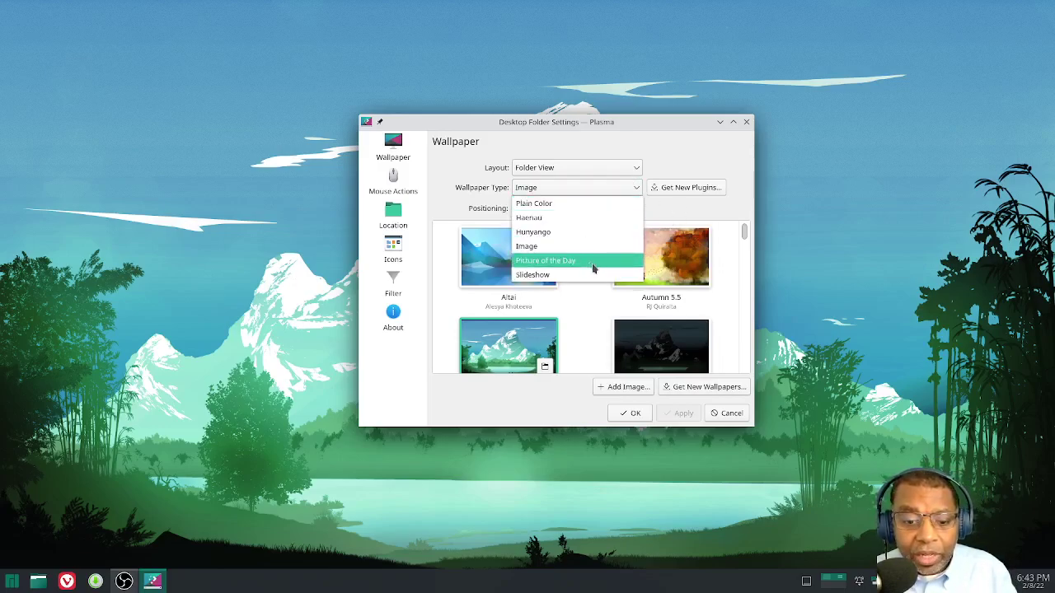
Keep Image as the wallpaper type and scroll the thumbnails down to Fallen Leaf.
left_click(577, 245)
scroll(682, 270, "down", 1)
scroll(682, 271, "down", 1)
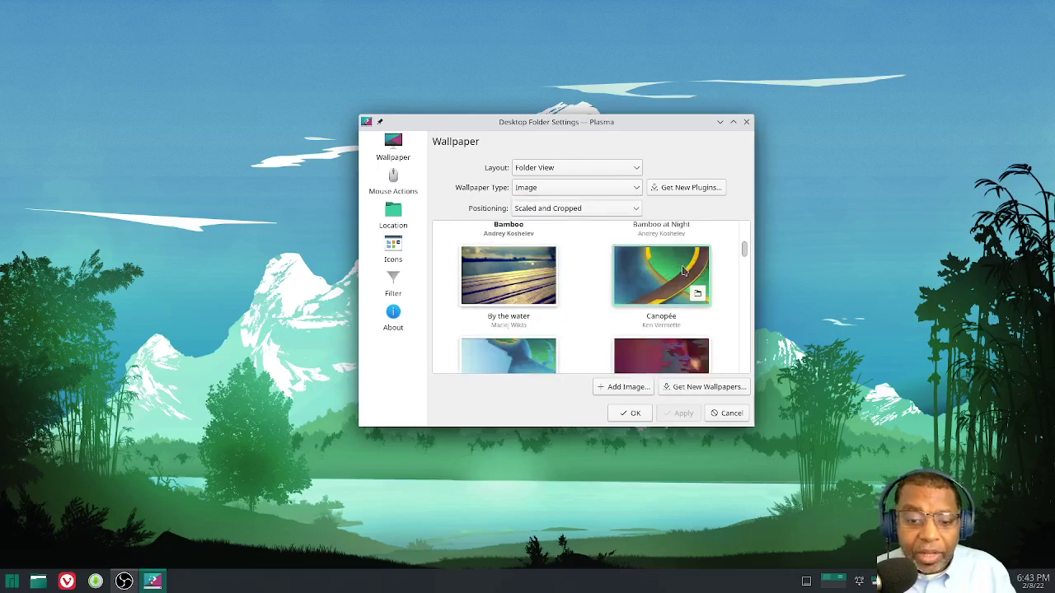
scroll(682, 272, "down", 2)
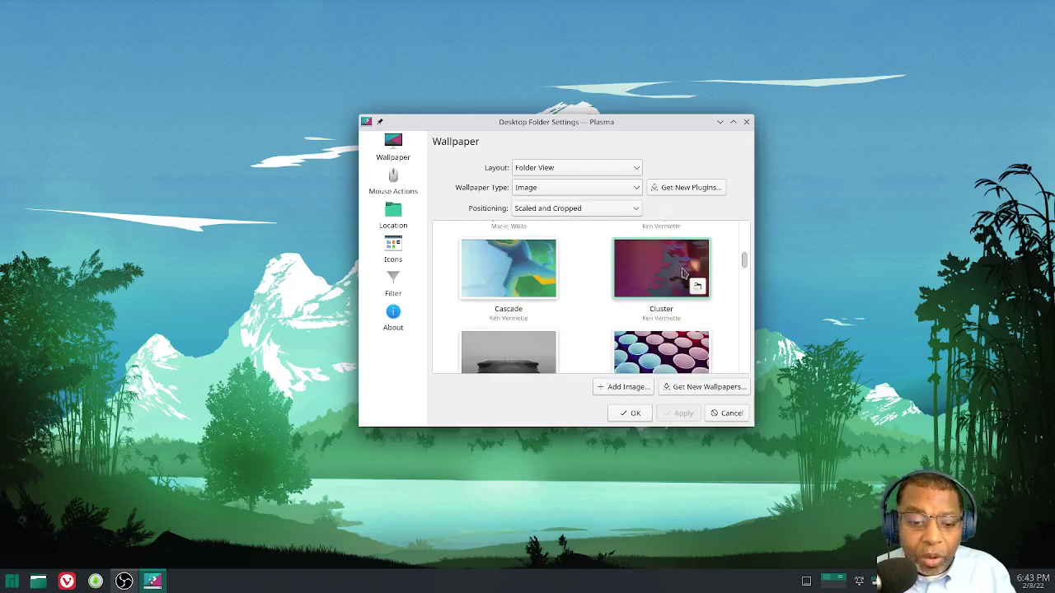
scroll(680, 270, "down", 1)
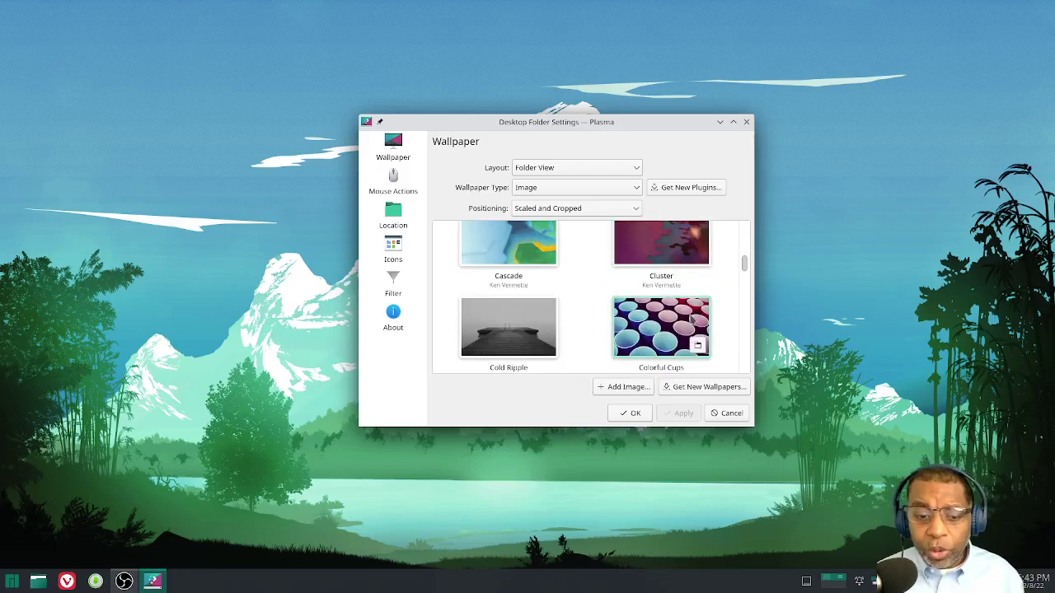
scroll(688, 316, "down", 2)
scroll(684, 313, "down", 2)
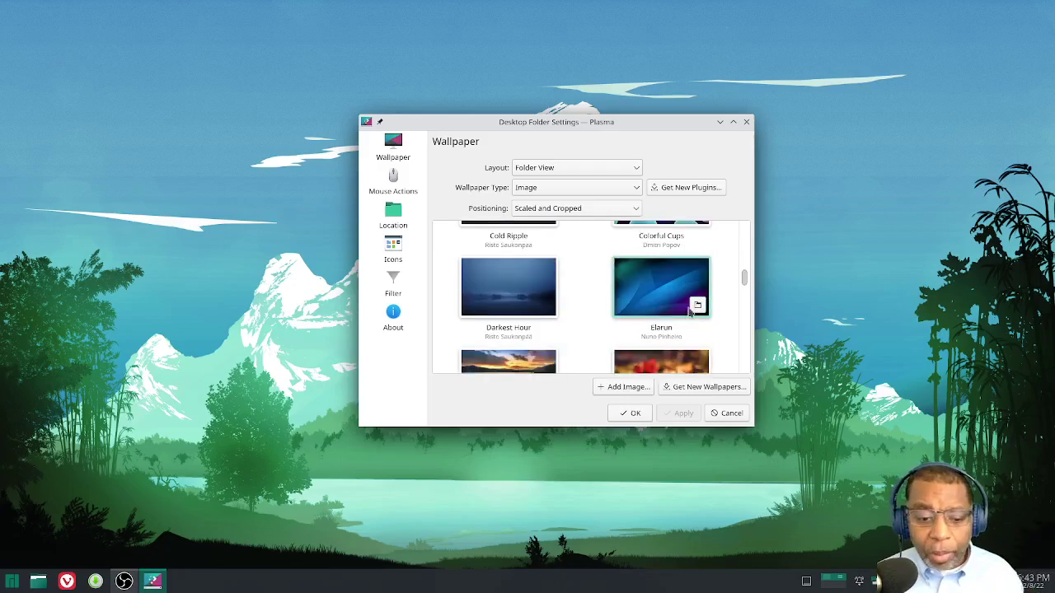
scroll(687, 311, "down", 2)
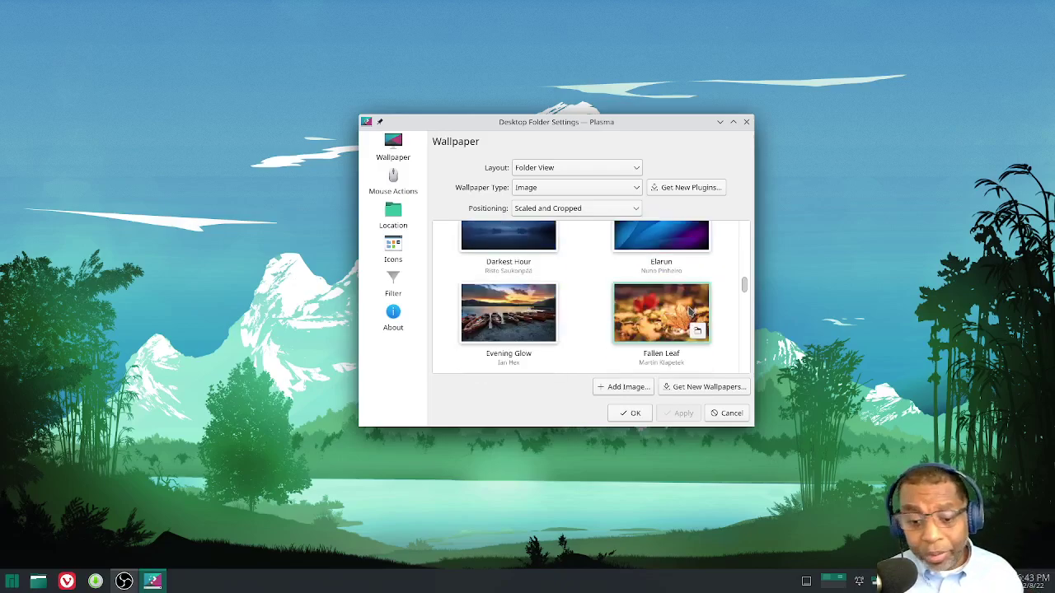
Apply the Fallen Leaf wallpaper and minimise the Desktop Folder Settings window.
left_click(655, 319)
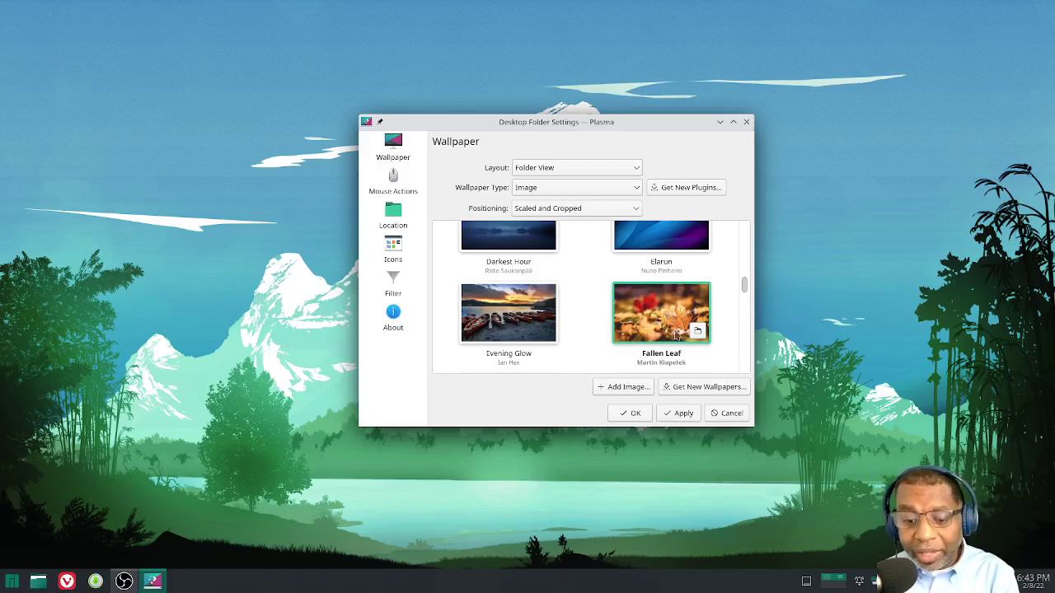
left_click(678, 414)
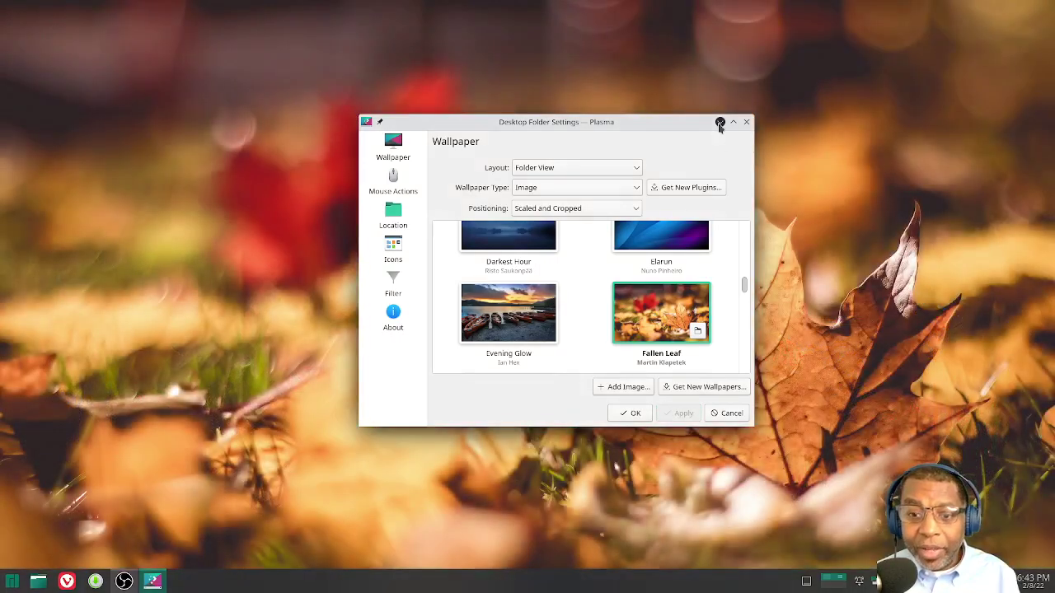
left_click(719, 123)
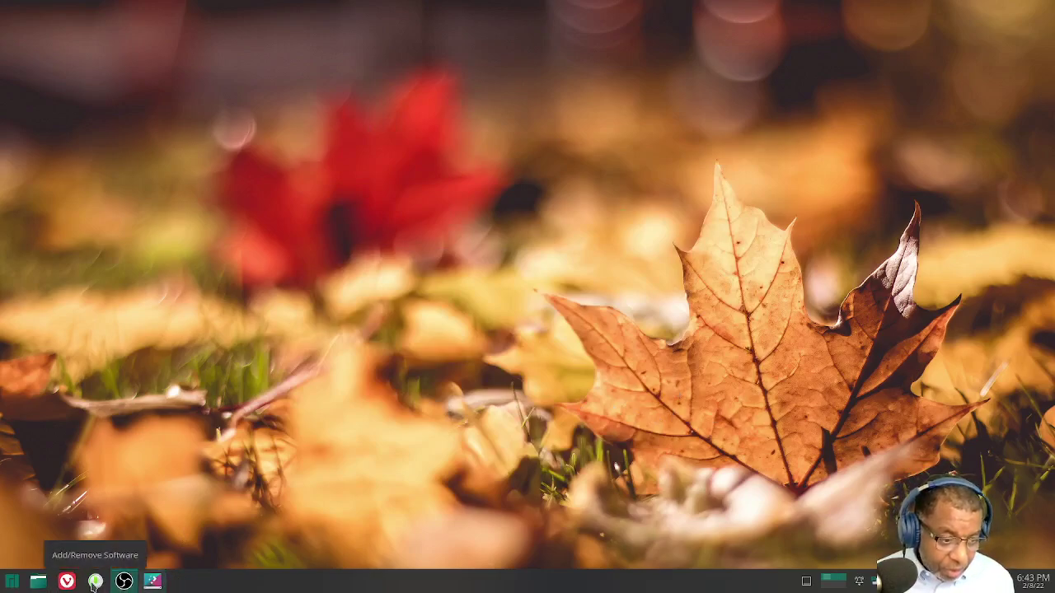
Reopen the desktop wallpaper settings and change the wallpaper type to Picture of the Day.
right_click(661, 185)
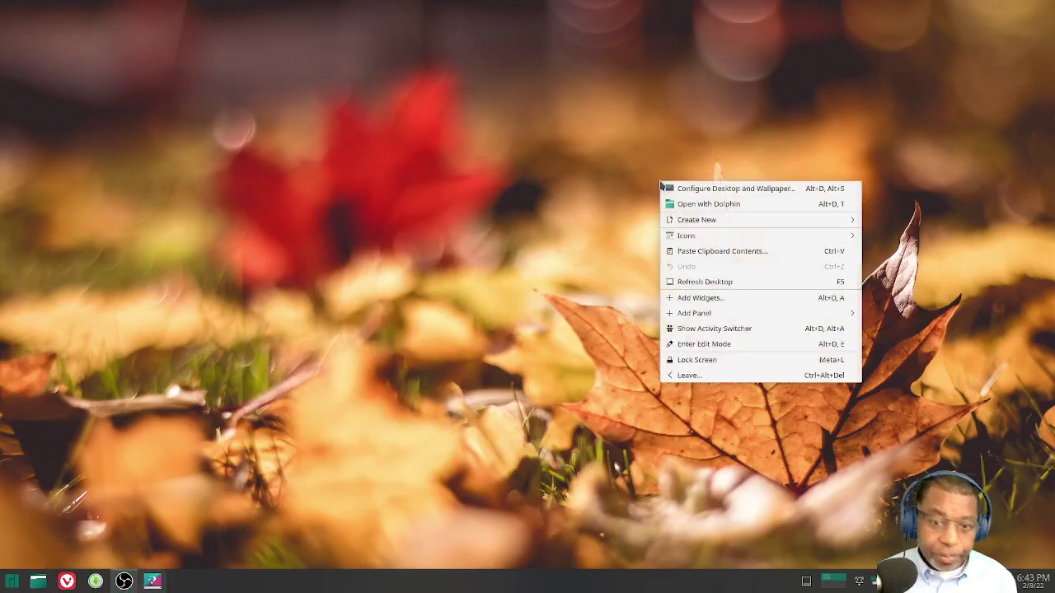
left_click(705, 189)
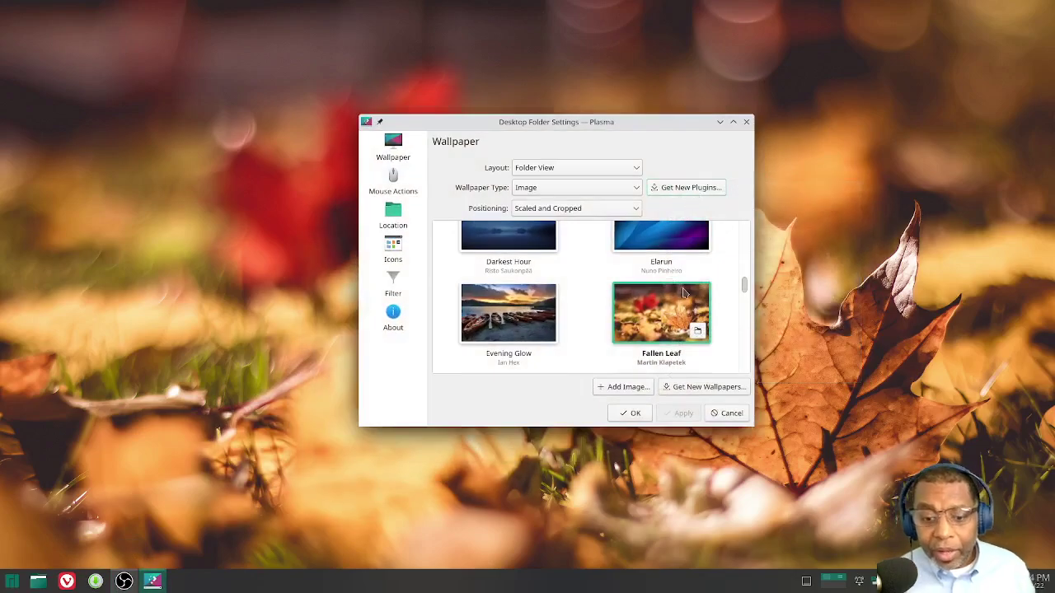
scroll(683, 293, "up", 5)
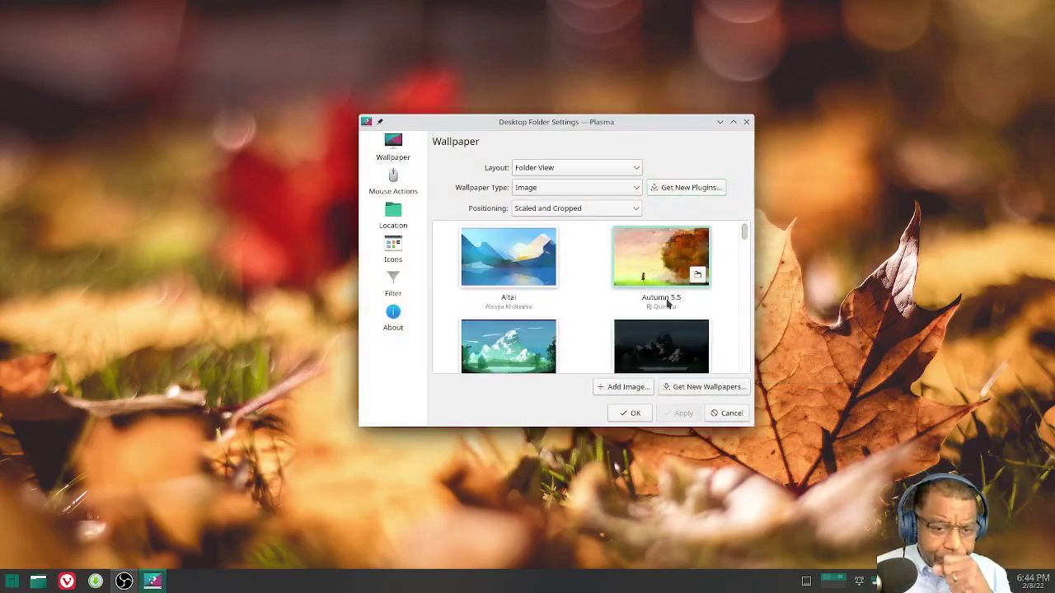
left_click(636, 189)
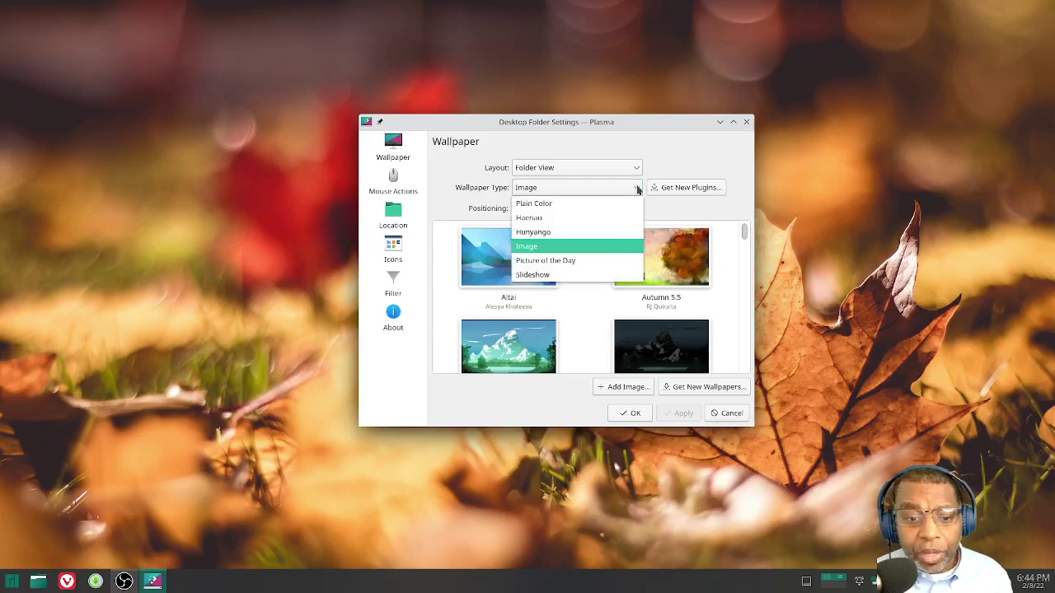
left_click(575, 263)
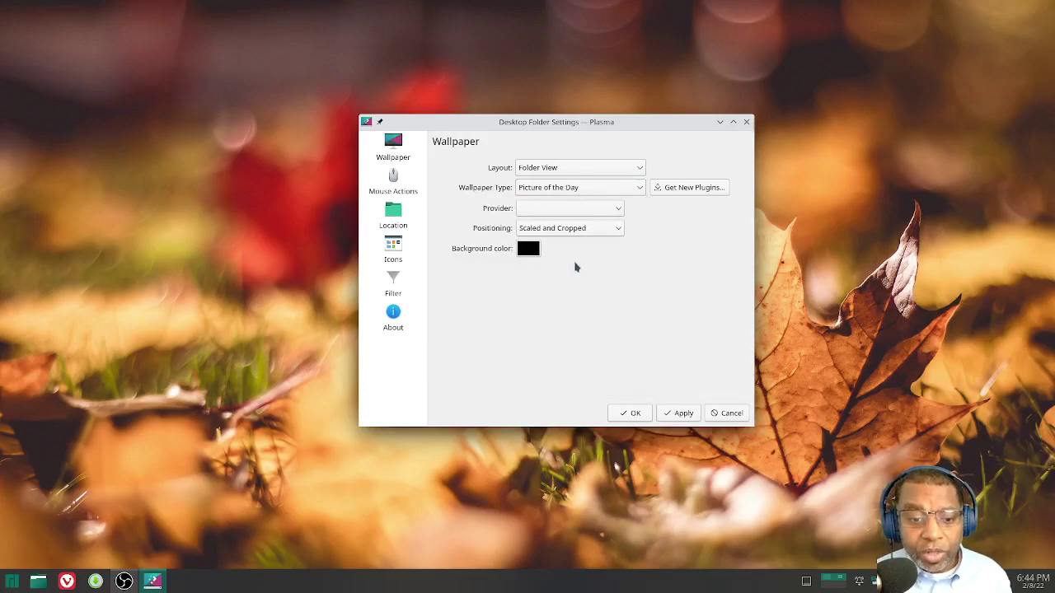
Apply Bing as the Picture of the Day provider and minimise the settings window.
left_click(617, 208)
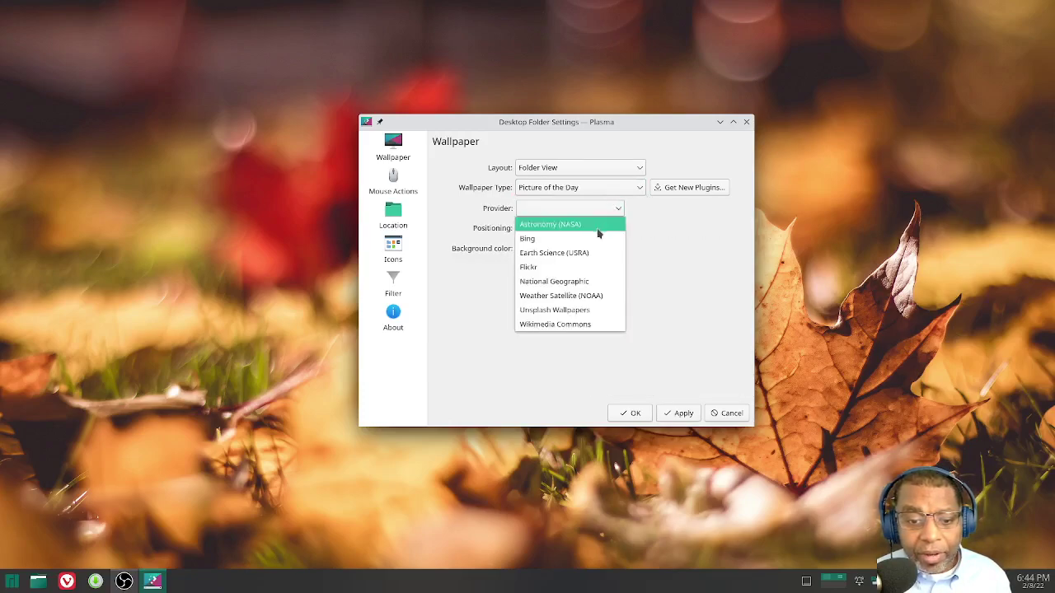
left_click(596, 238)
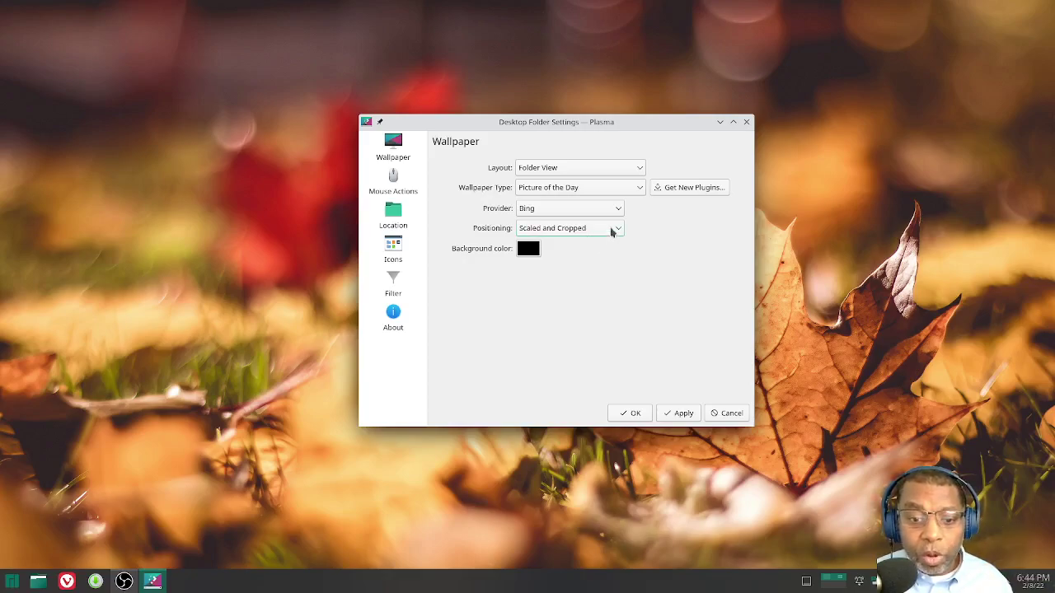
left_click(676, 415)
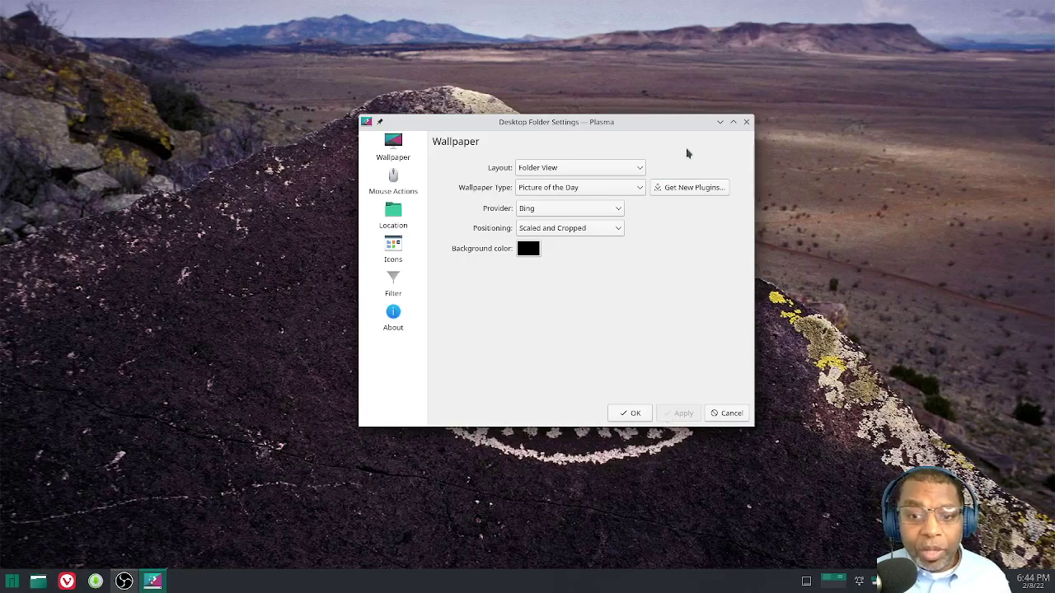
left_click(719, 122)
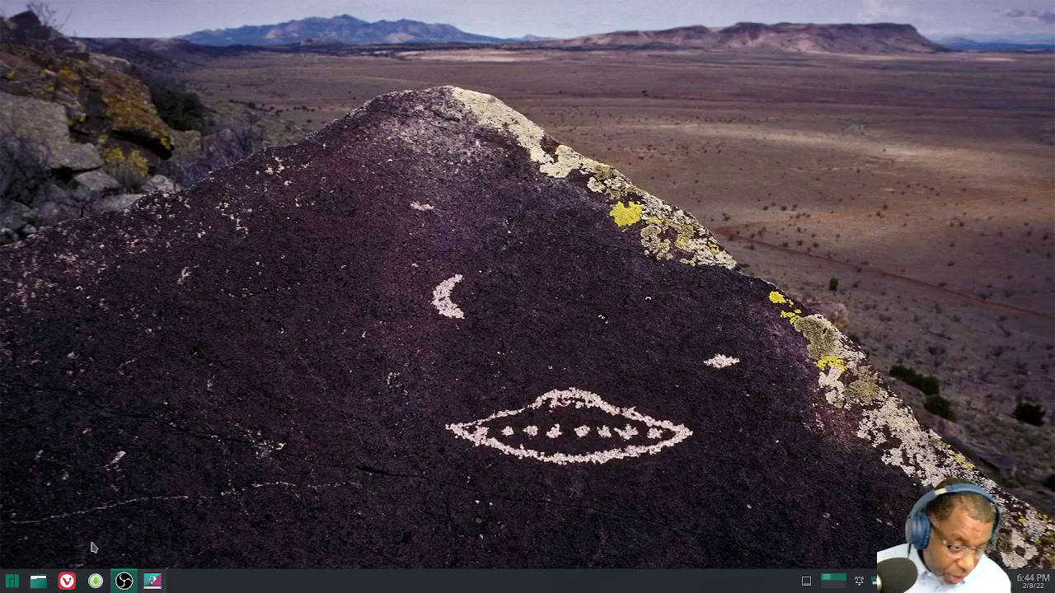
Reopen the wallpaper settings and apply Flickr as the Picture of the Day provider.
right_click(574, 266)
left_click(590, 270)
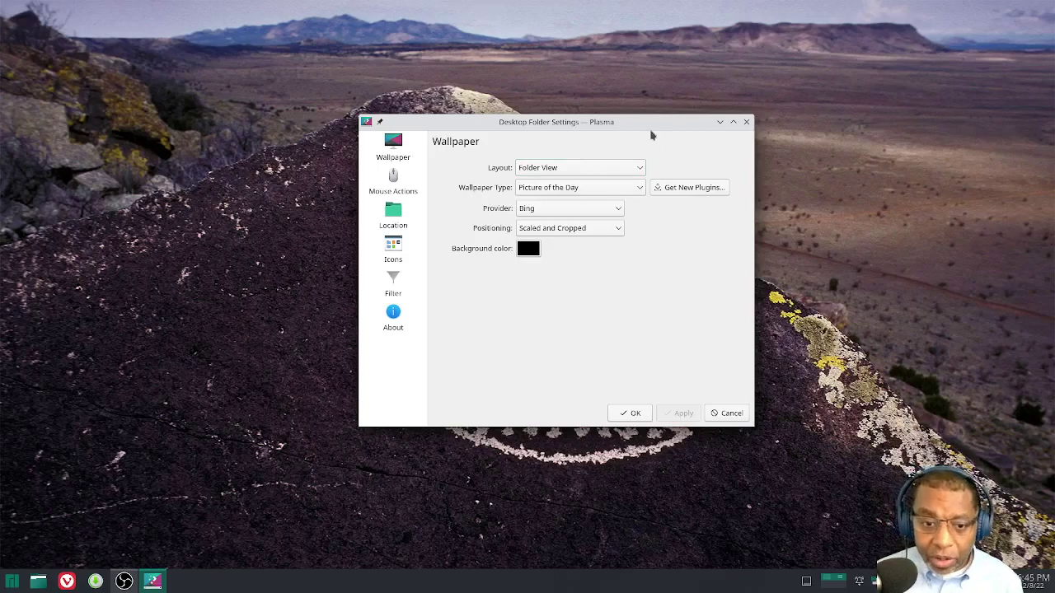
left_click(616, 209)
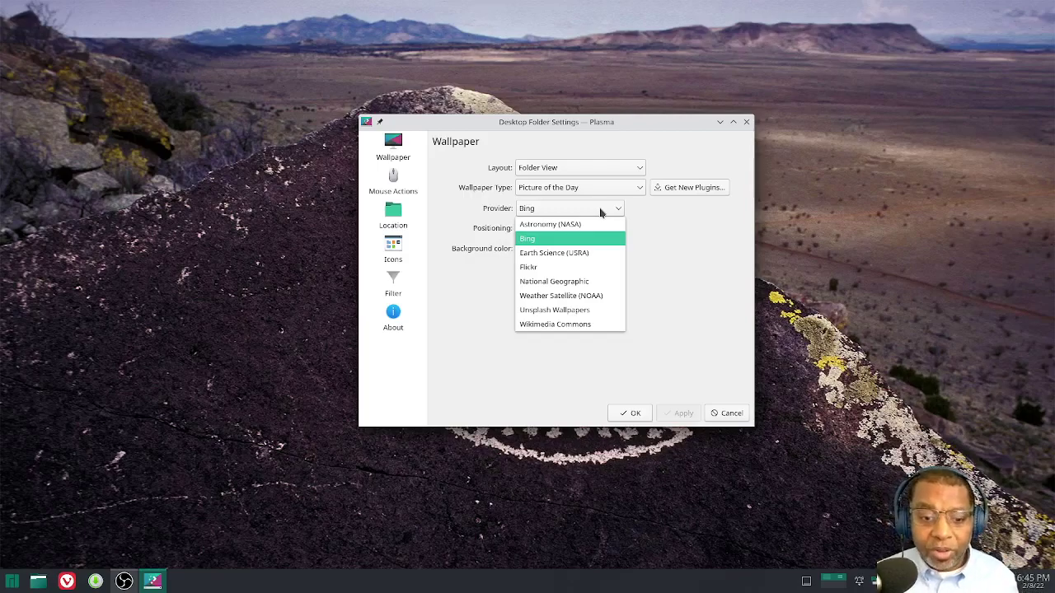
left_click(571, 268)
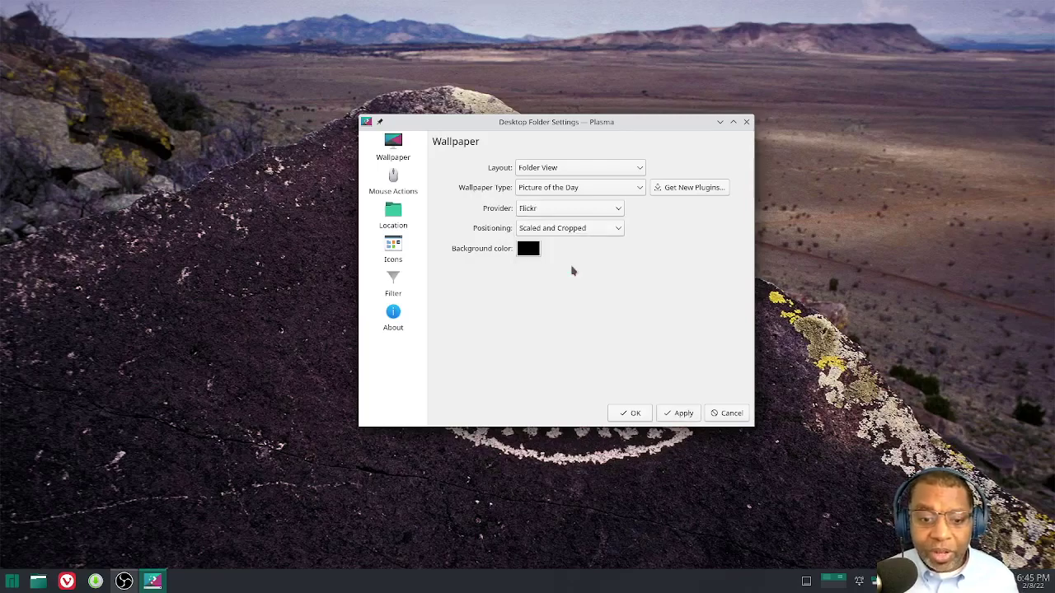
left_click(685, 412)
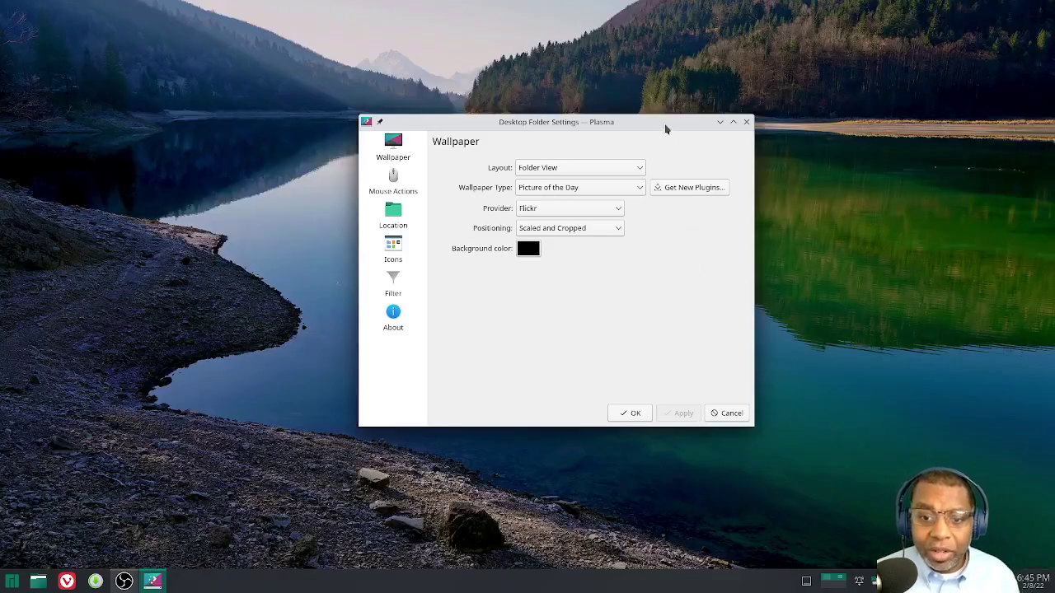
Apply National Geographic as the provider, then drag the dialog aside to view the wallpaper.
left_click_drag(666, 130, 719, 115)
left_click(659, 206)
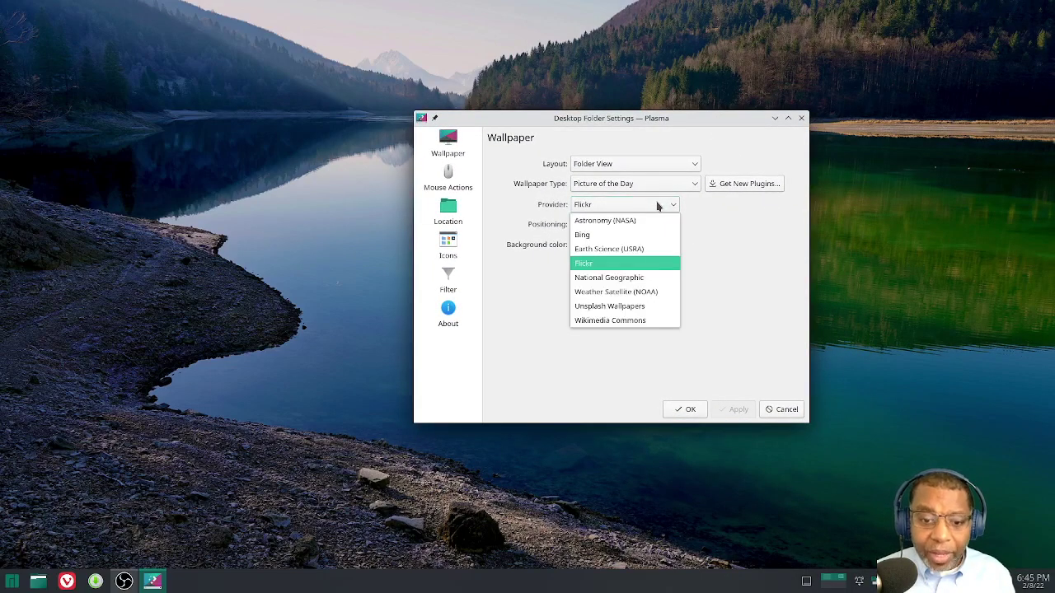
left_click(640, 283)
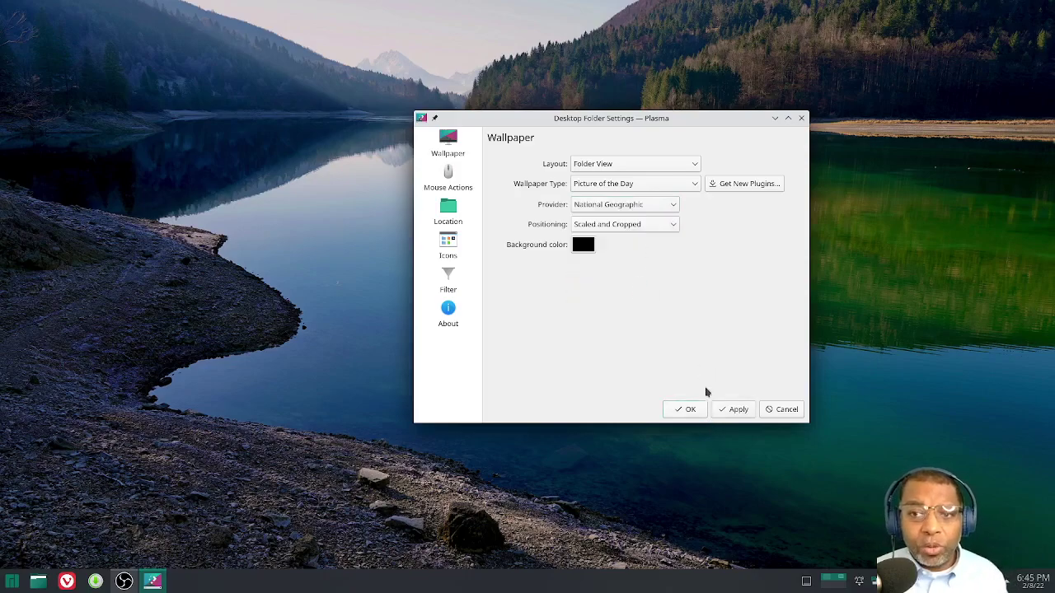
left_click(734, 409)
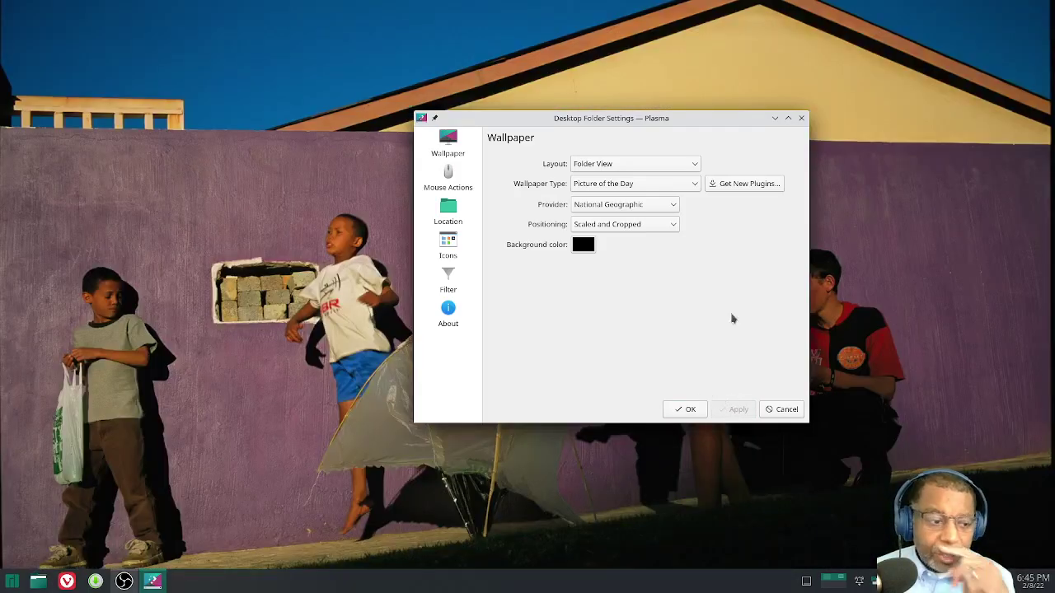
left_click_drag(713, 118, 108, 586)
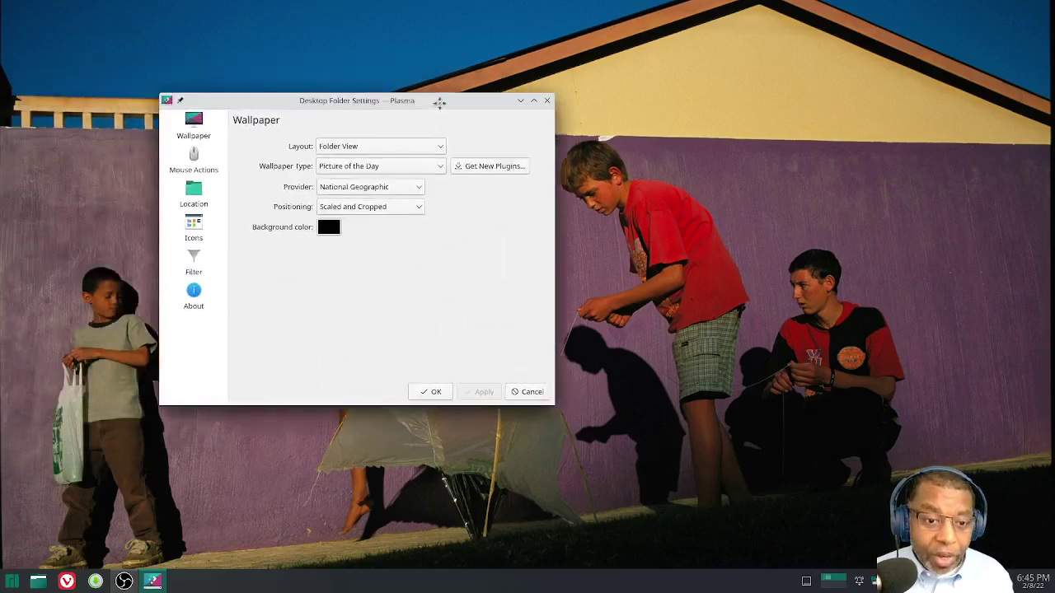
Recentre the dialog and apply Wikimedia Commons as the Picture of the Day provider.
left_click_drag(435, 104, 661, 137)
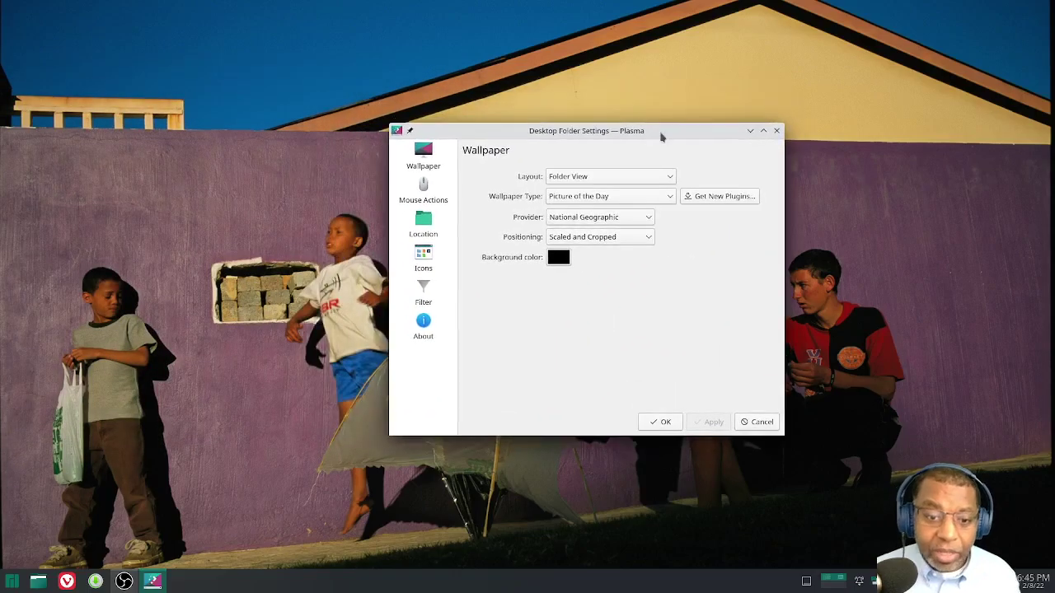
left_click(649, 218)
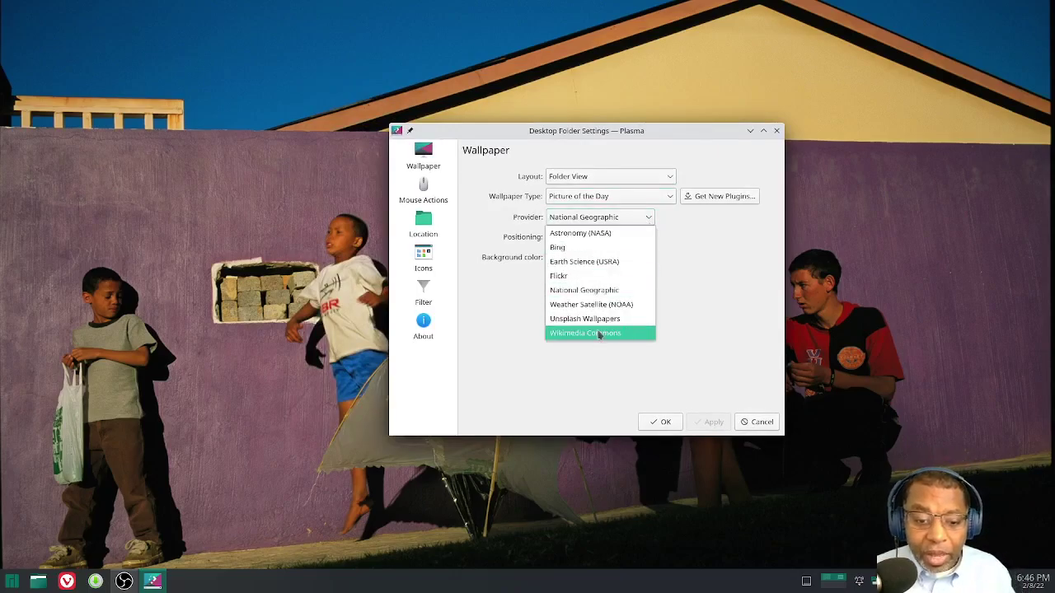
left_click(599, 334)
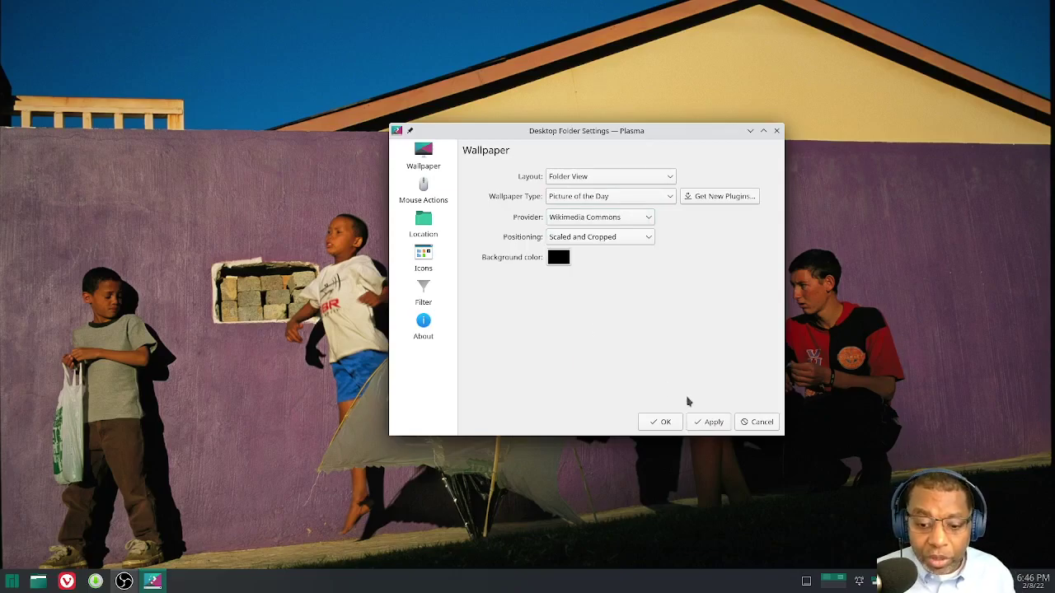
left_click(706, 423)
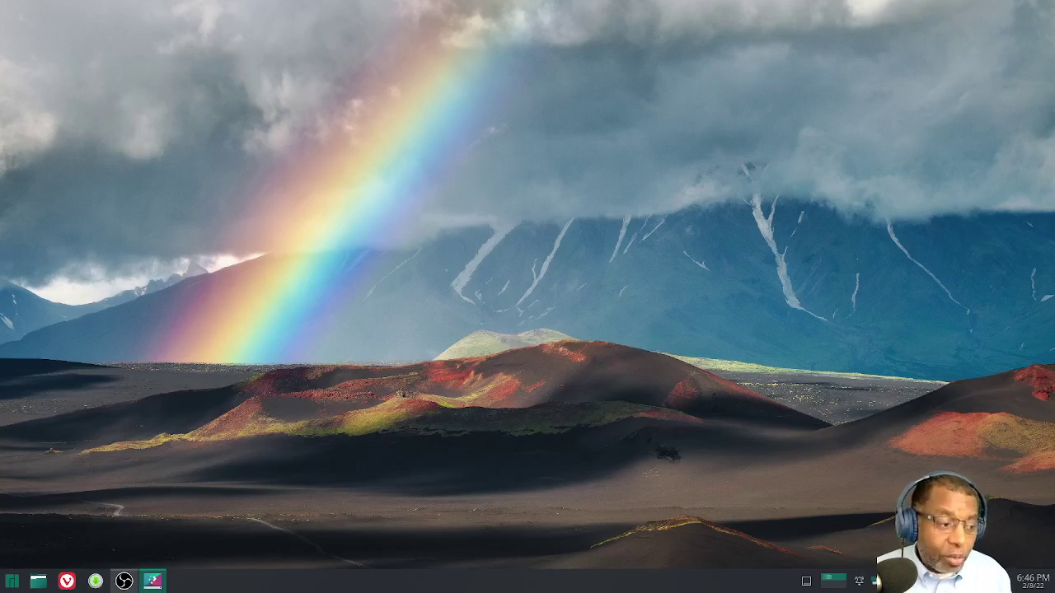
Recentre the dialog, apply Bing as the provider again, and confirm with OK.
left_click_drag(146, 176, 699, 87)
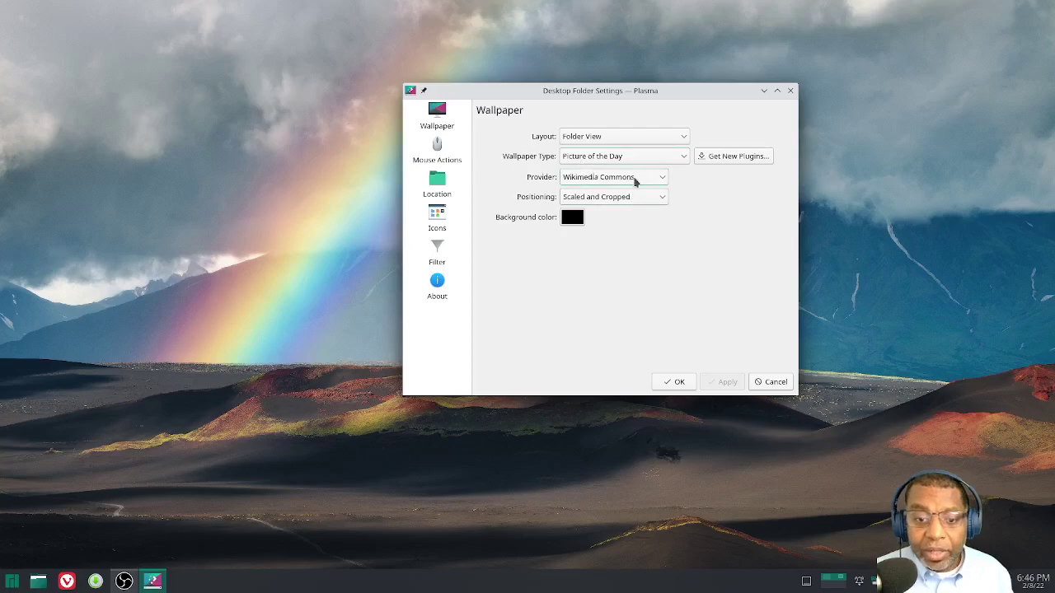
left_click(635, 178)
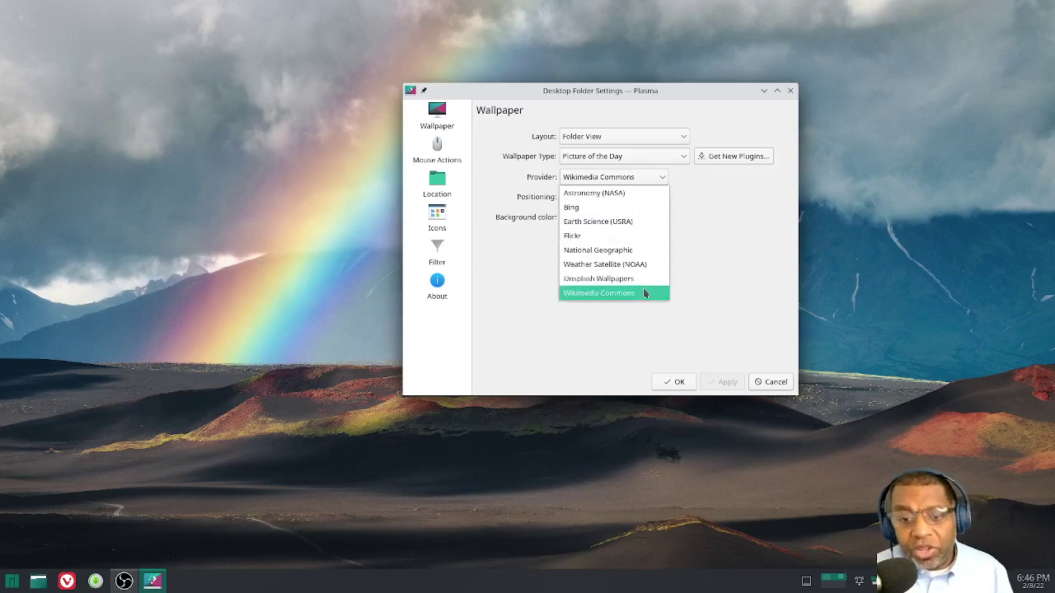
left_click(638, 207)
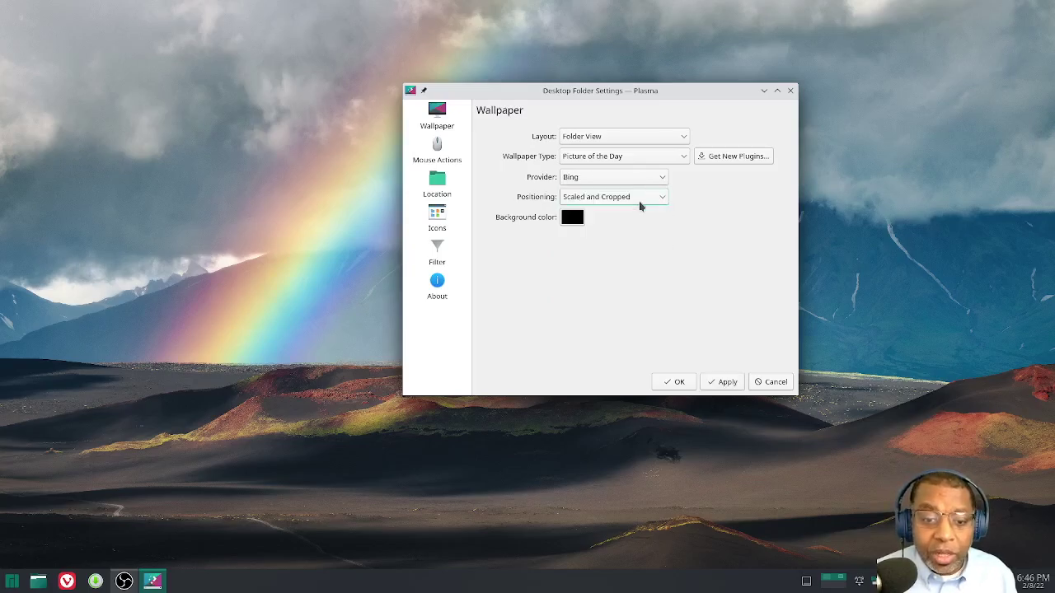
left_click(724, 383)
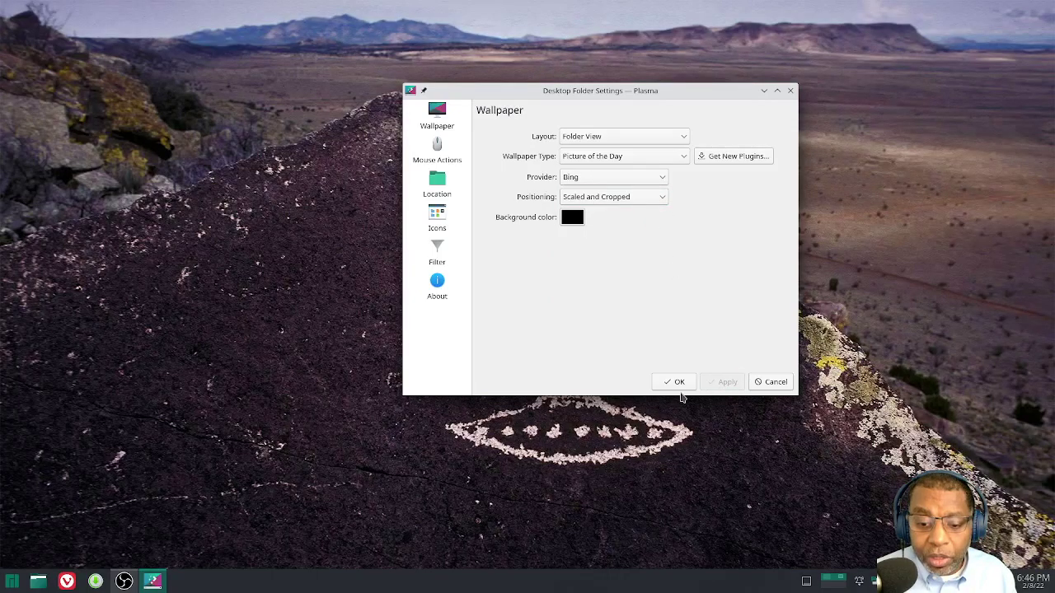
left_click(678, 383)
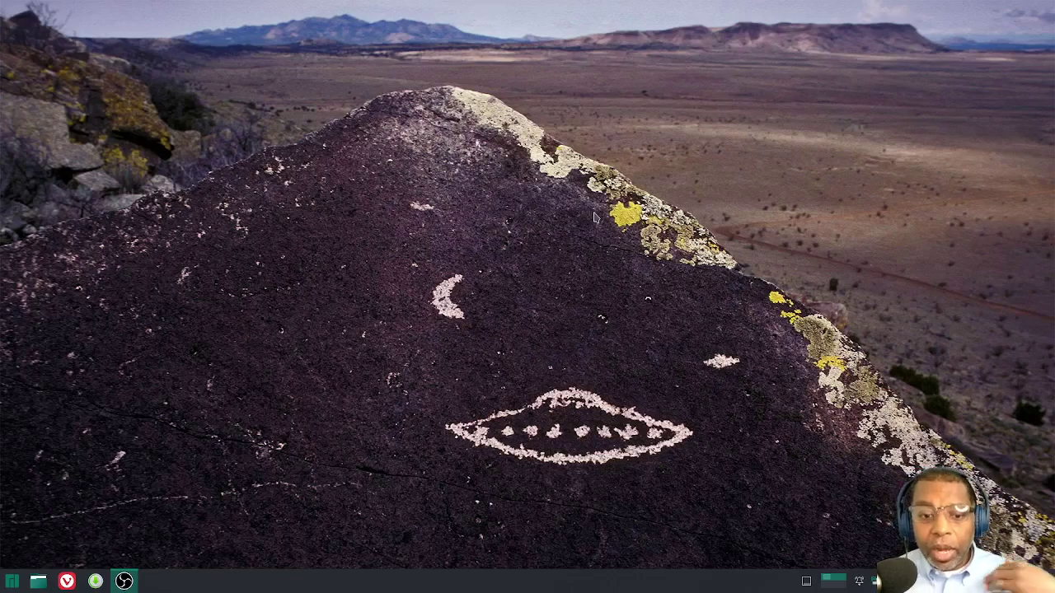
right_click(594, 209)
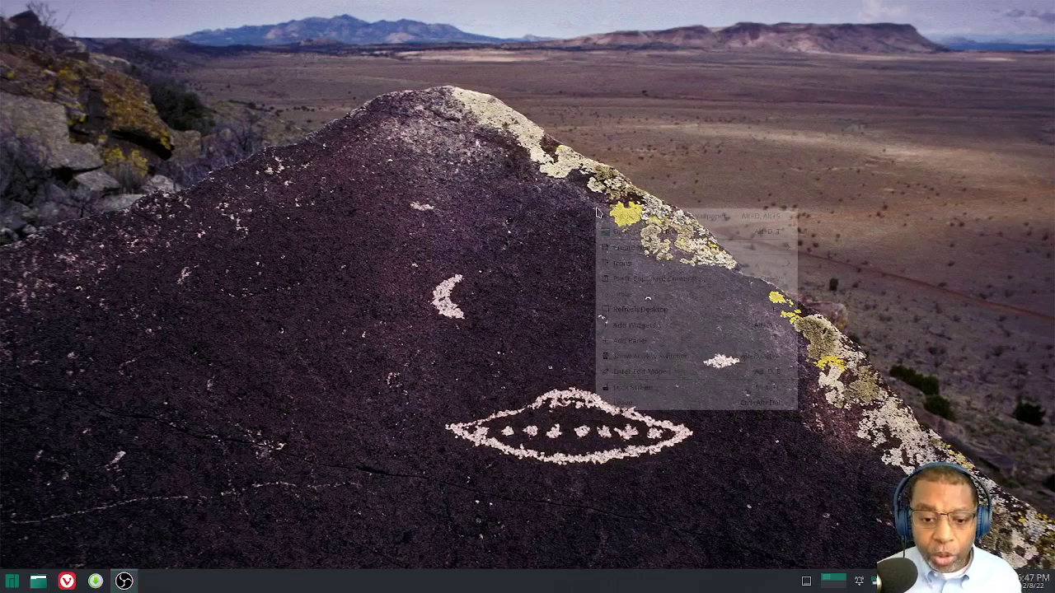
left_click(641, 216)
left_click_drag(202, 13, 636, 141)
left_click(684, 204)
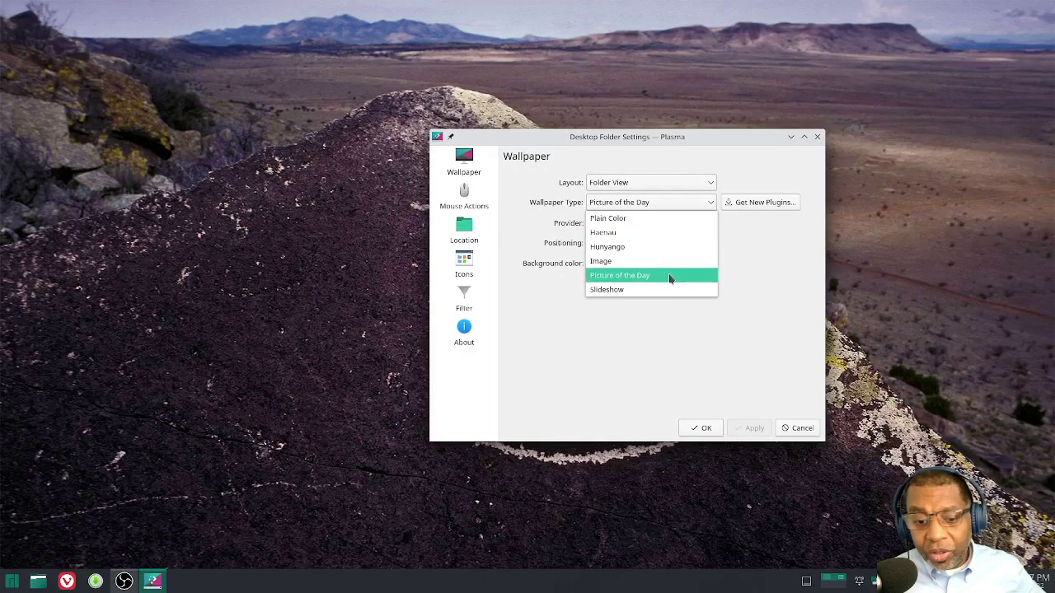
left_click(667, 289)
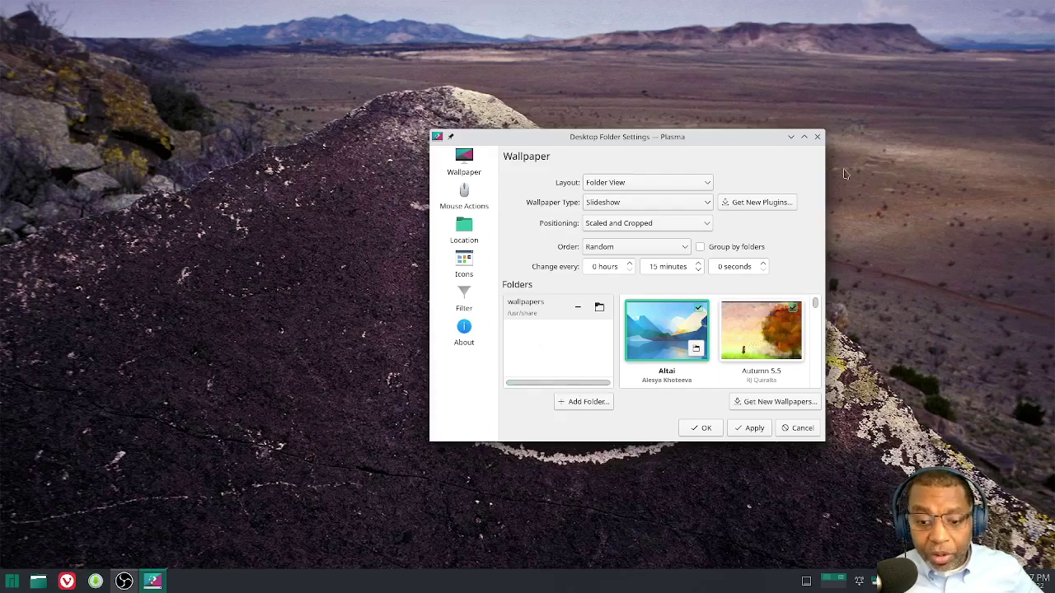
left_click(802, 428)
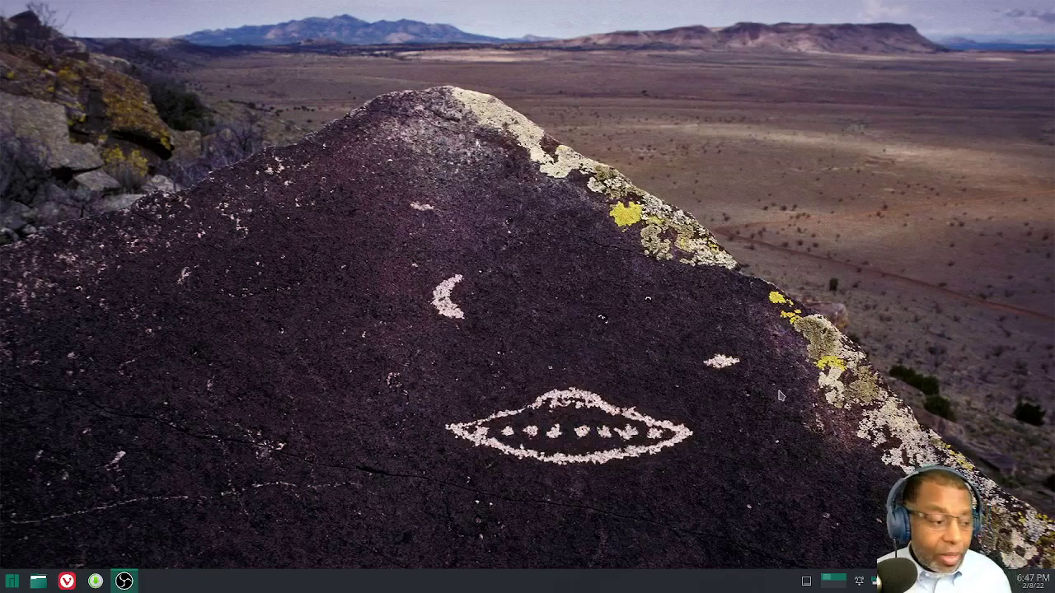